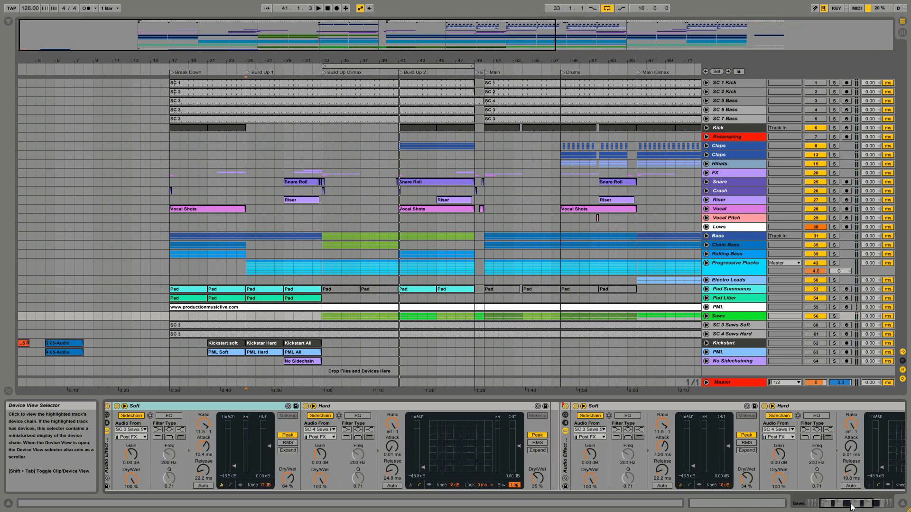
- Play the soloed Saws group from the Build Up Climax while examining its Soft and Hard sidechain compressors
left_click(732, 334)
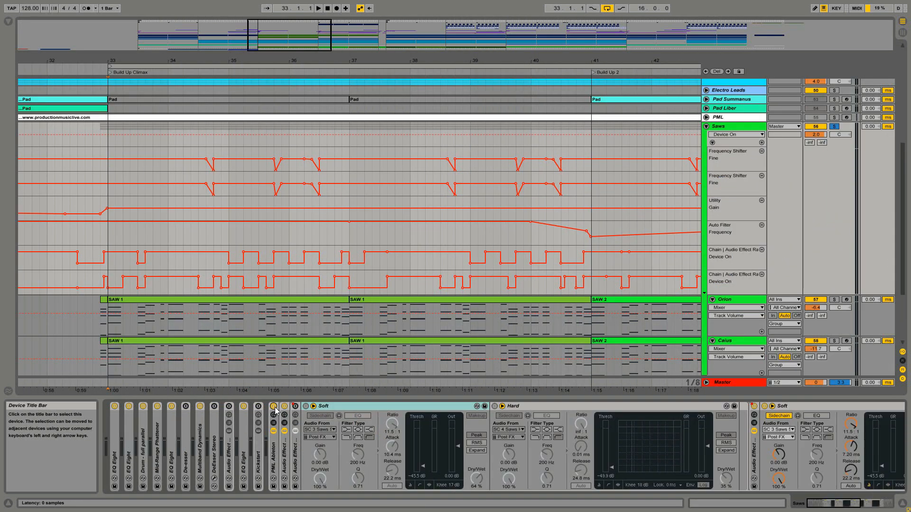
key("space")
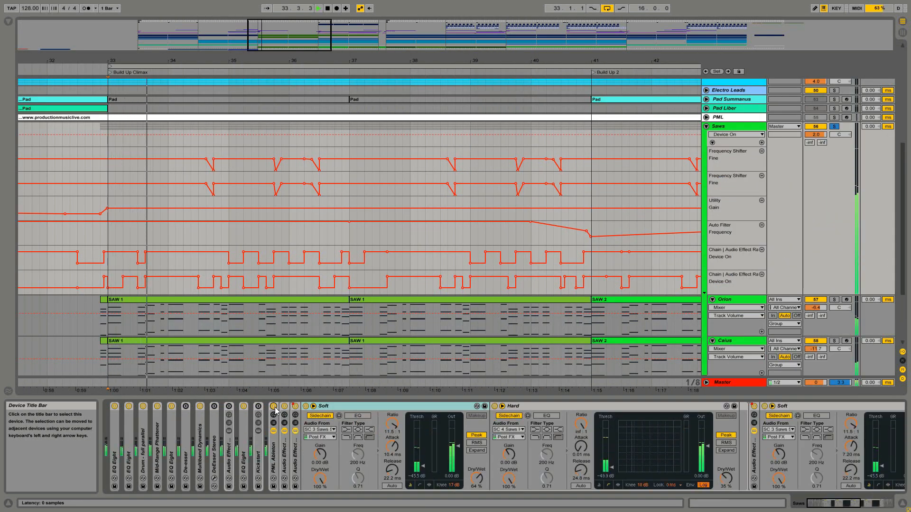
left_click_drag(851, 504, 863, 505)
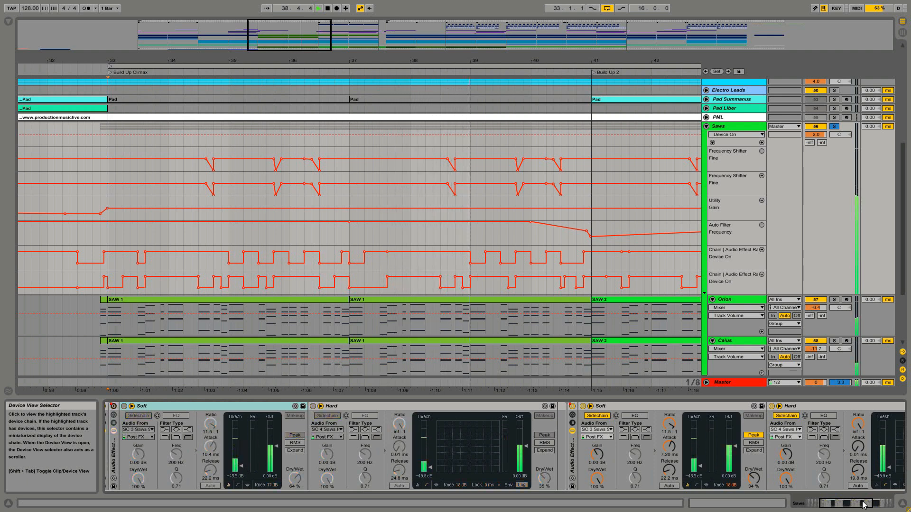
left_click_drag(862, 501, 861, 501)
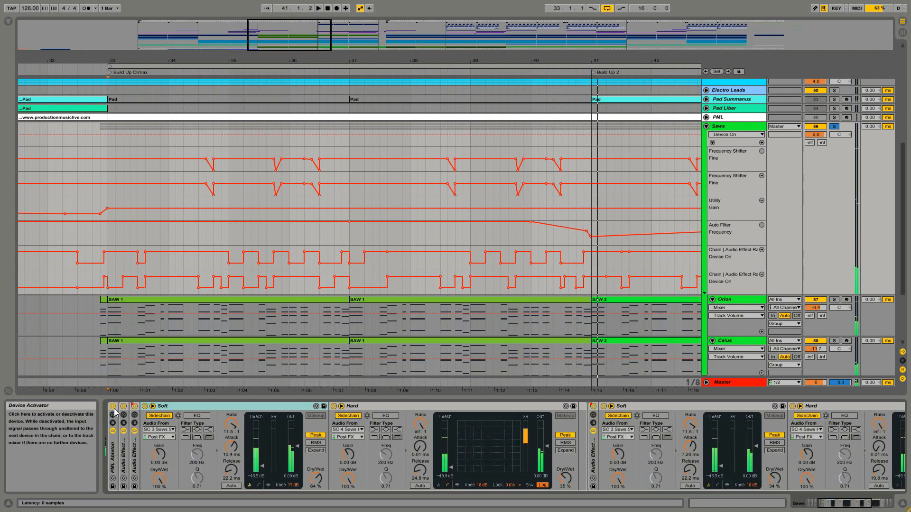
key("space")
key("space")
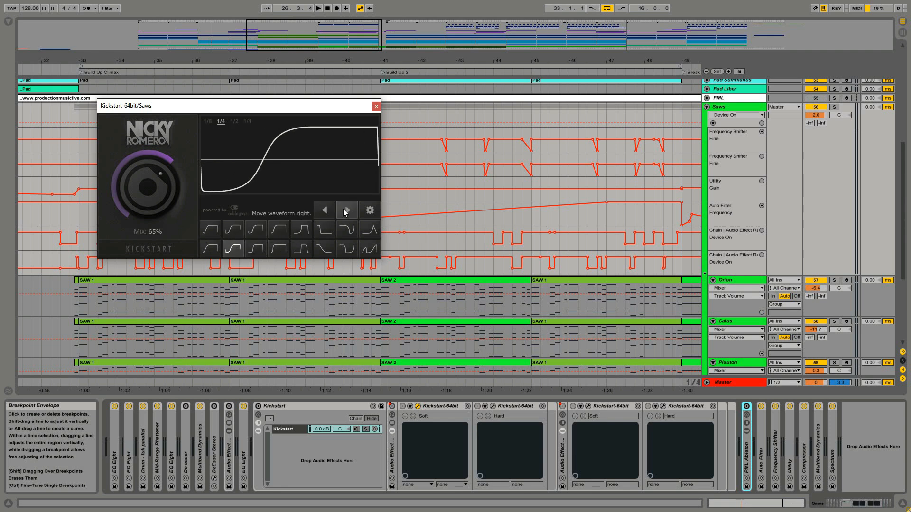
- Open the first rack's Hard Kickstart and the second rack's Soft and Hard Kickstarts, arranging all four plug-in windows in a grid
left_click(325, 210)
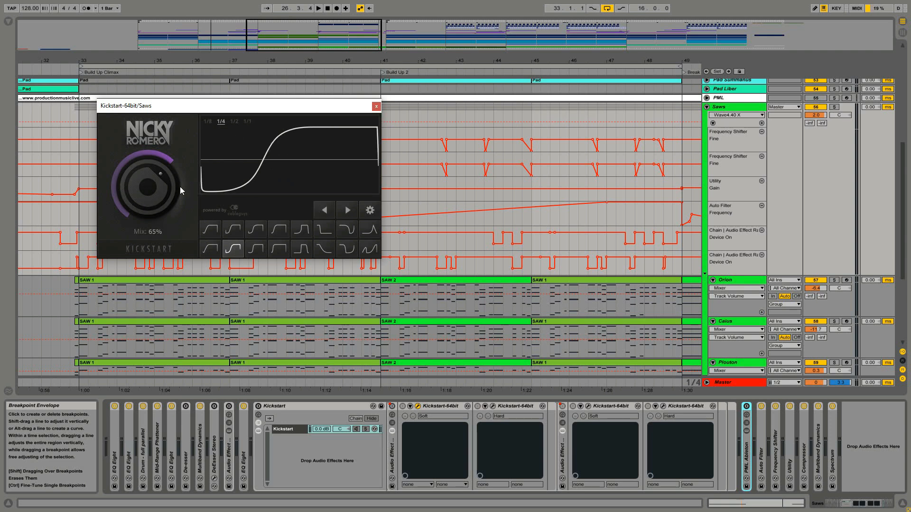
left_click_drag(260, 108, 253, 81)
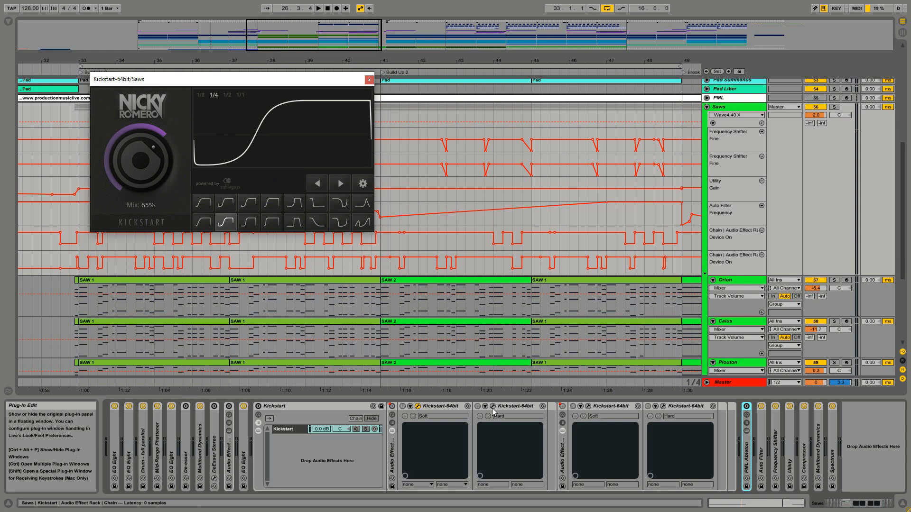
left_click(492, 406)
left_click_drag(268, 151, 277, 236)
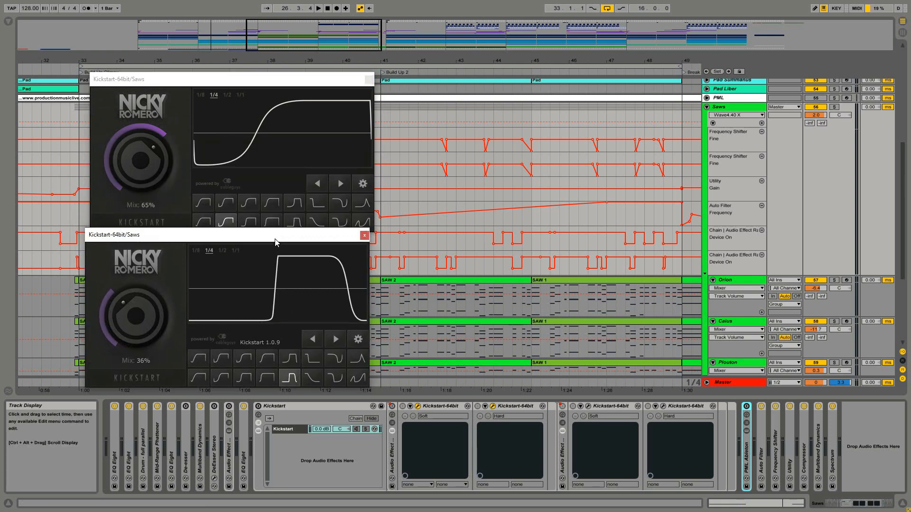
left_click(587, 406)
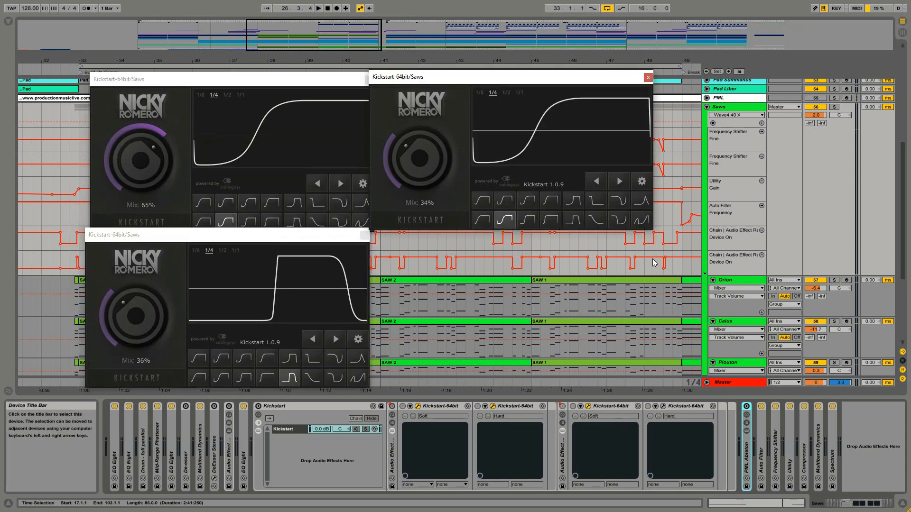
left_click(663, 406)
left_click_drag(532, 242, 540, 240)
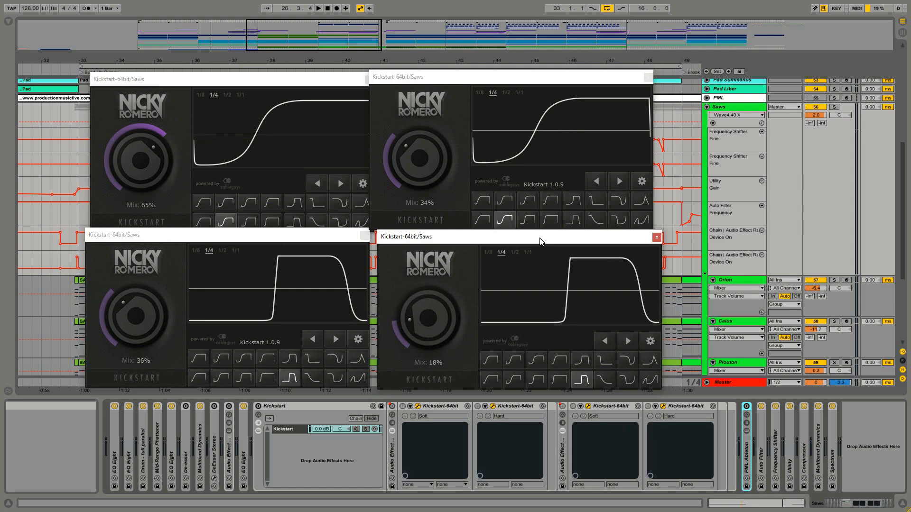
- Compare the volume curves and mix settings of the first rack's Soft and Hard Kickstarts with those of the second rack
left_click(293, 80)
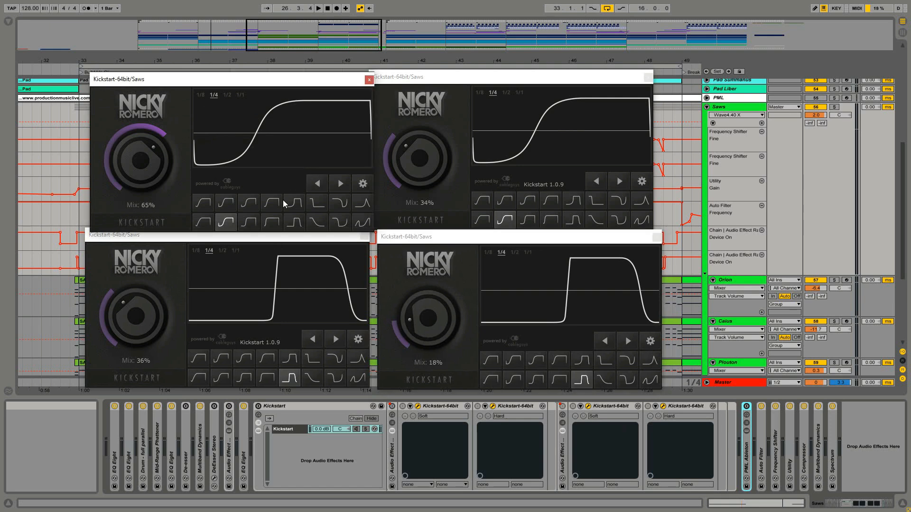
left_click(278, 242)
left_click(392, 451)
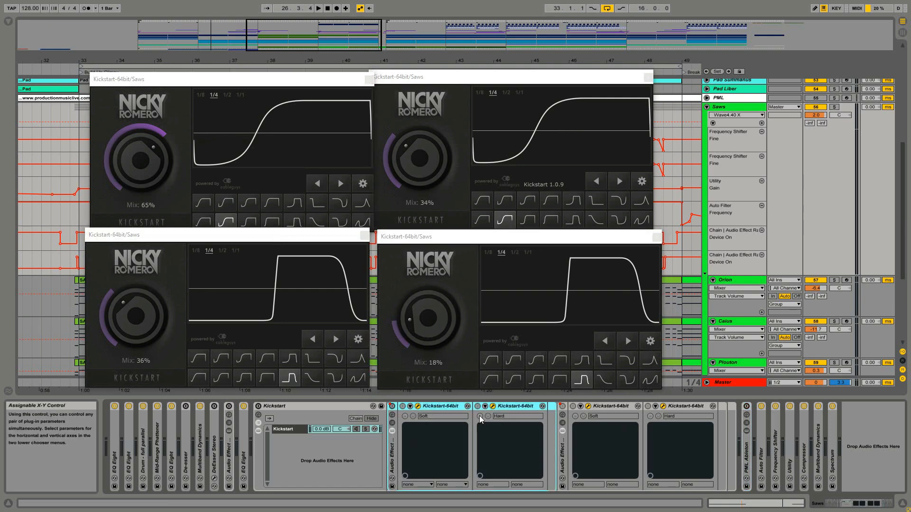
left_click(495, 79)
left_click(480, 236)
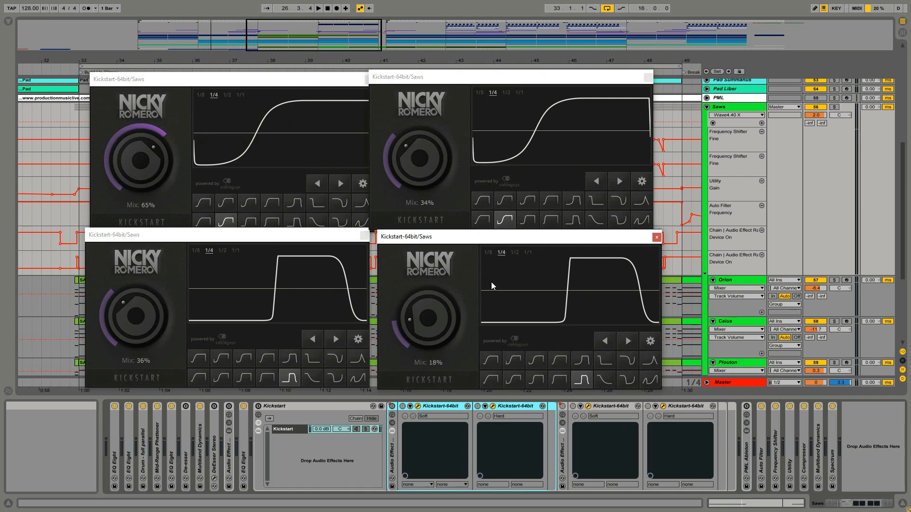
left_click(563, 463)
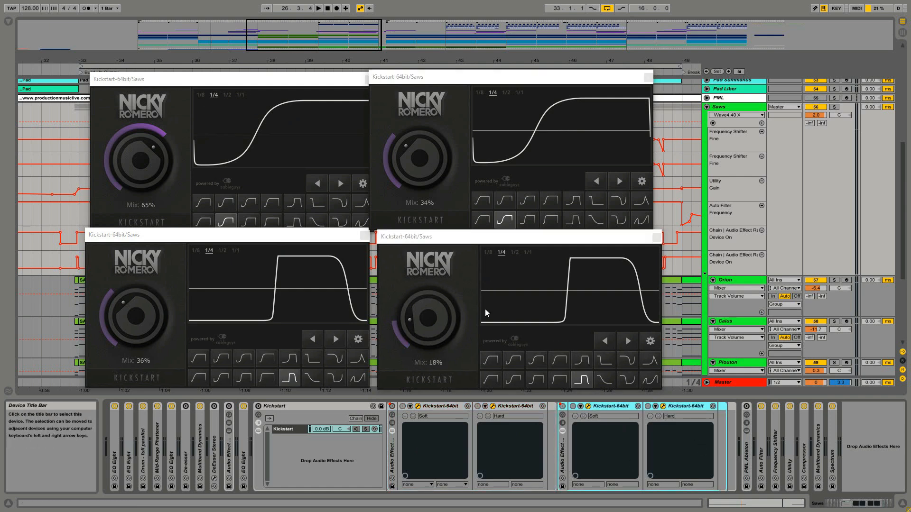
left_click_drag(417, 77, 429, 77)
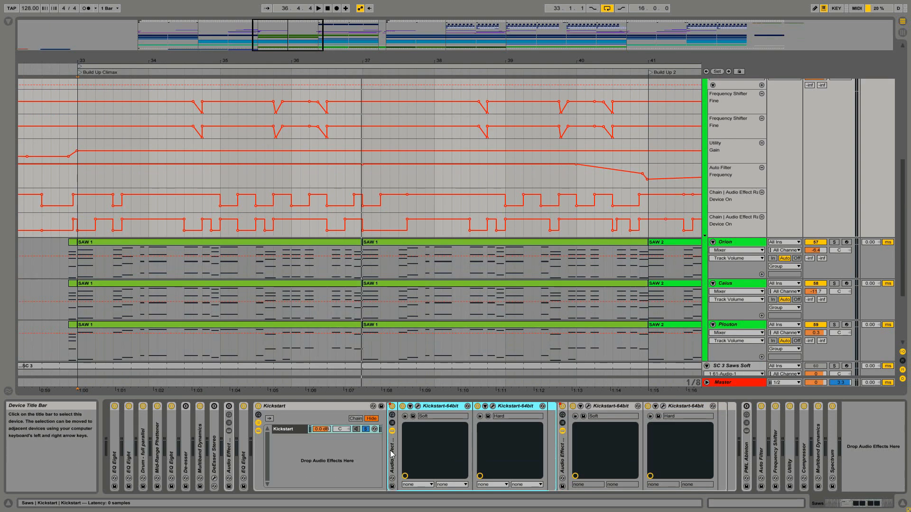
- Examine the nested racks inside the Kickstart rack and the matching Soft and Hard compressors inside the PML Ableton rack
key("Right")
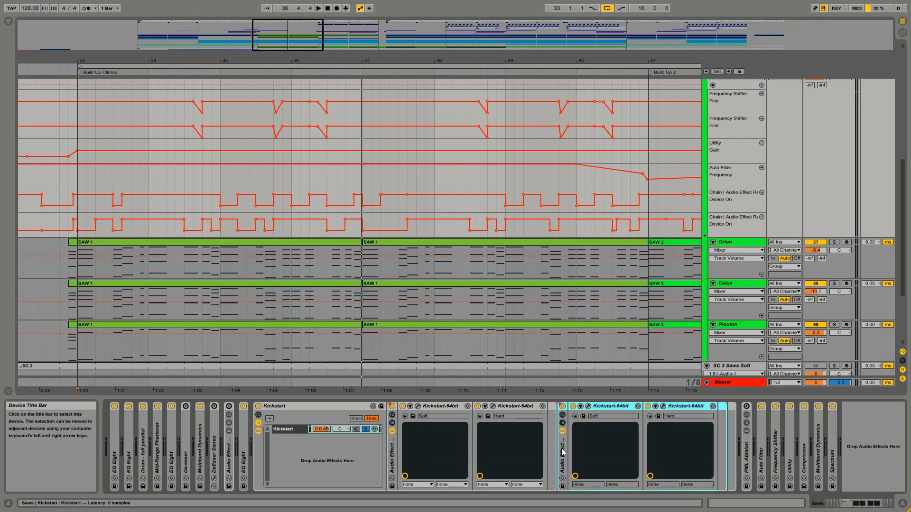
left_click(398, 451)
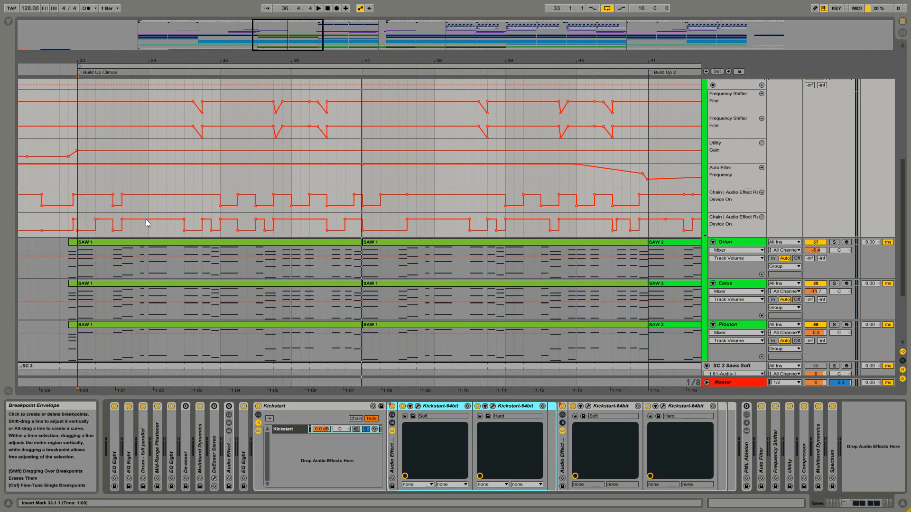
left_click(320, 407)
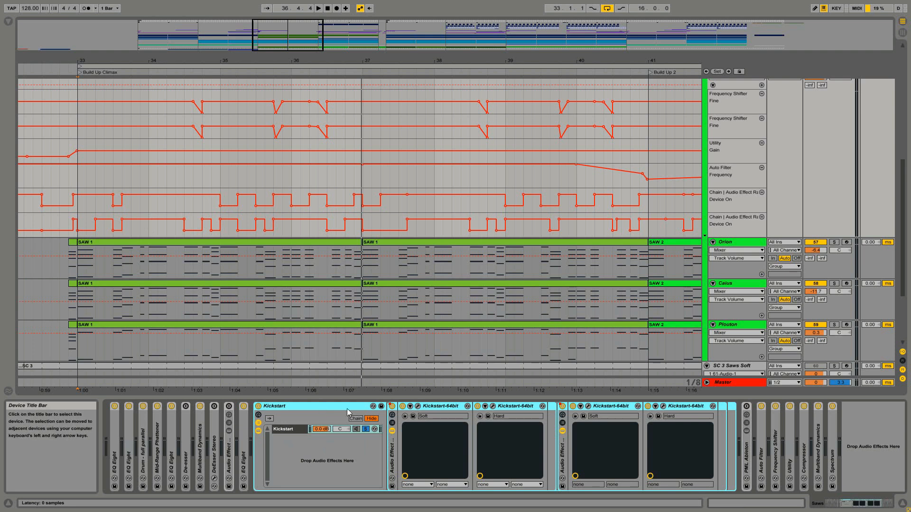
left_click(492, 406)
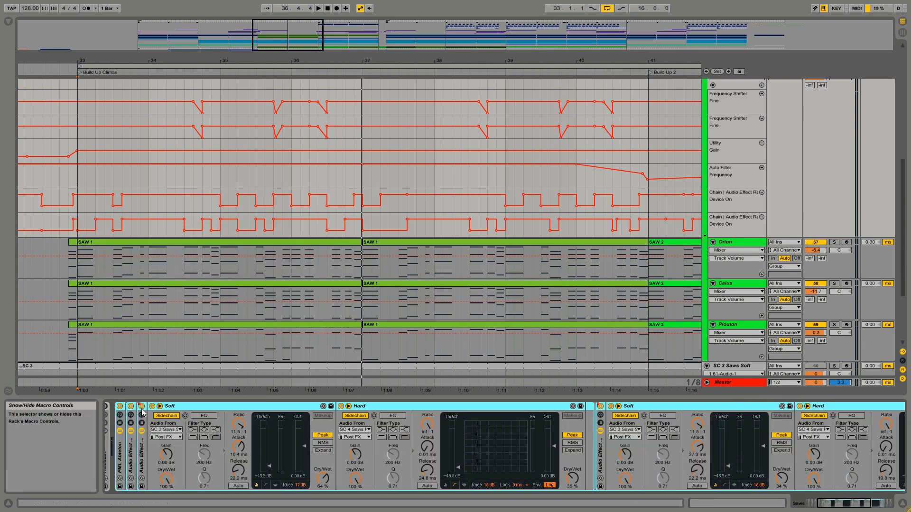
left_click(609, 462)
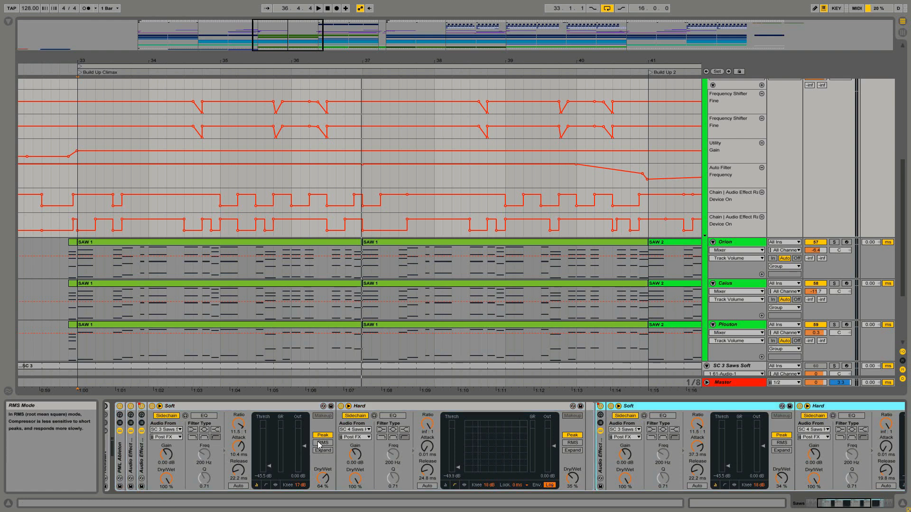
left_click(393, 416)
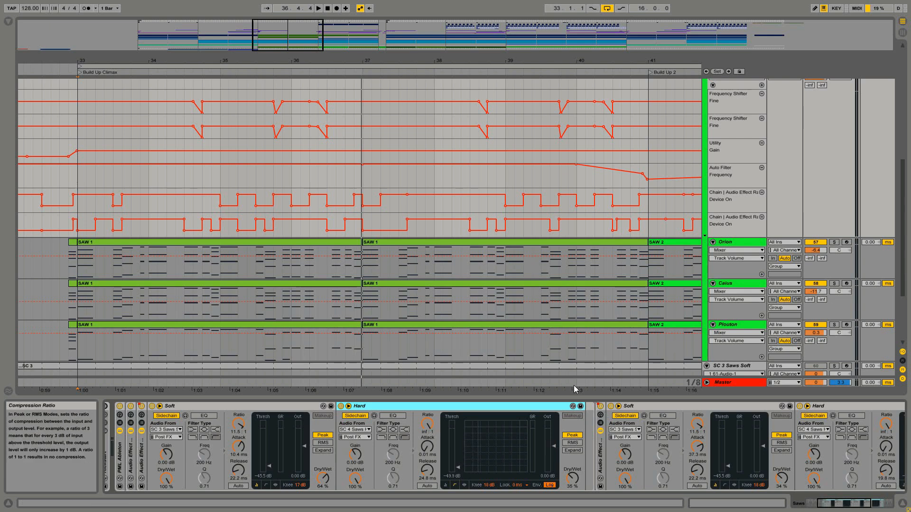
- Inspect the trigger notes of the SC 3 clip on the SC 4 Saws Hard track and return to its devices
scroll(740, 294, "down", 4)
left_click(428, 334)
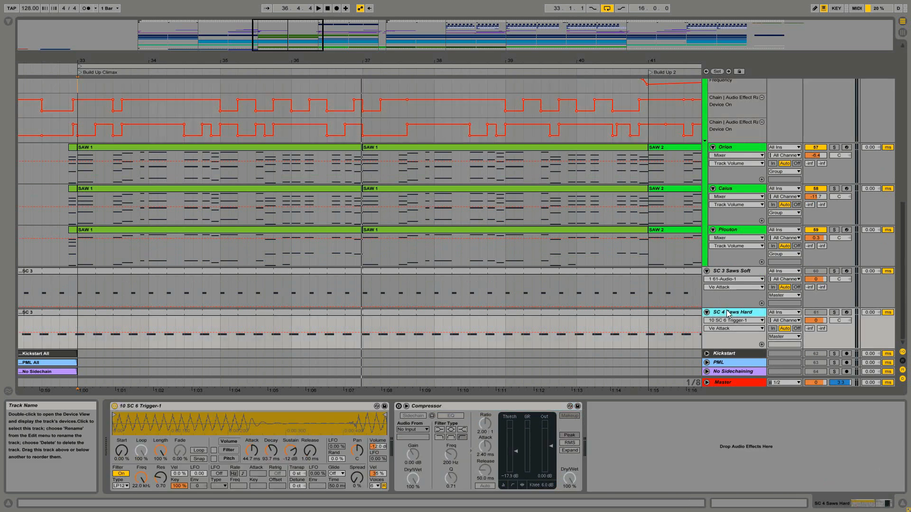
double_click(310, 315)
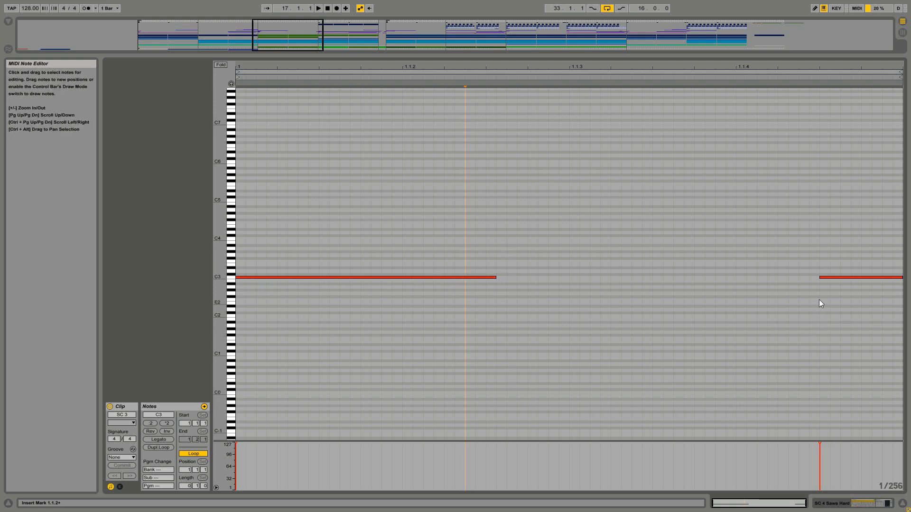
key("shift+Tab")
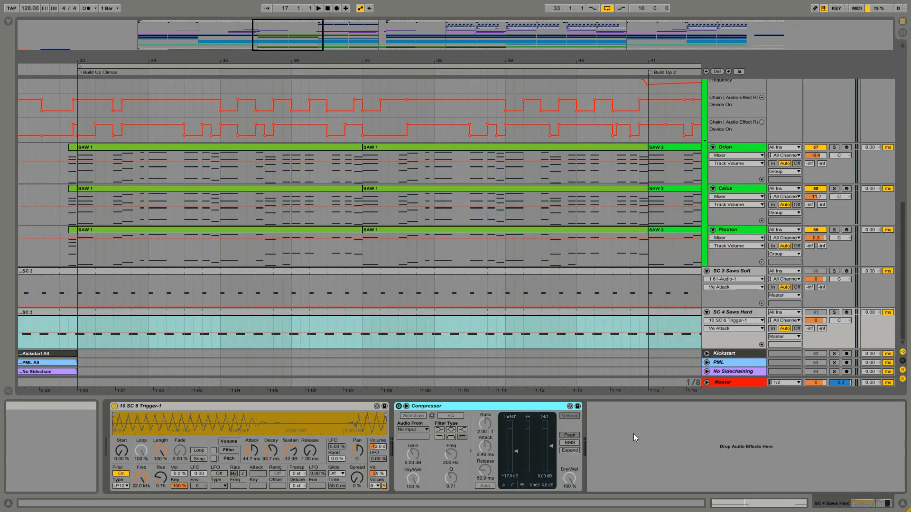
- Lower the threshold of the Compressor on the SC 4 Saws Hard track to -21.9 dB
left_click(730, 312)
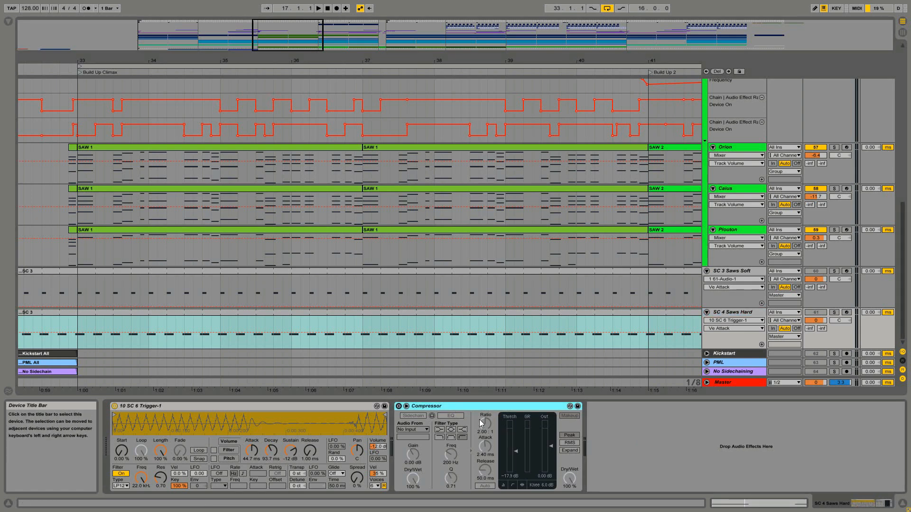
left_click(423, 444)
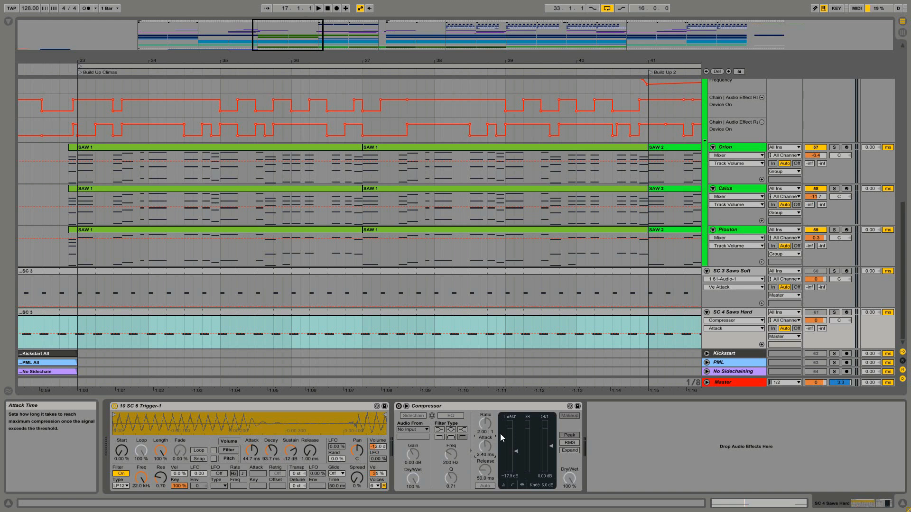
left_click_drag(514, 452, 514, 458)
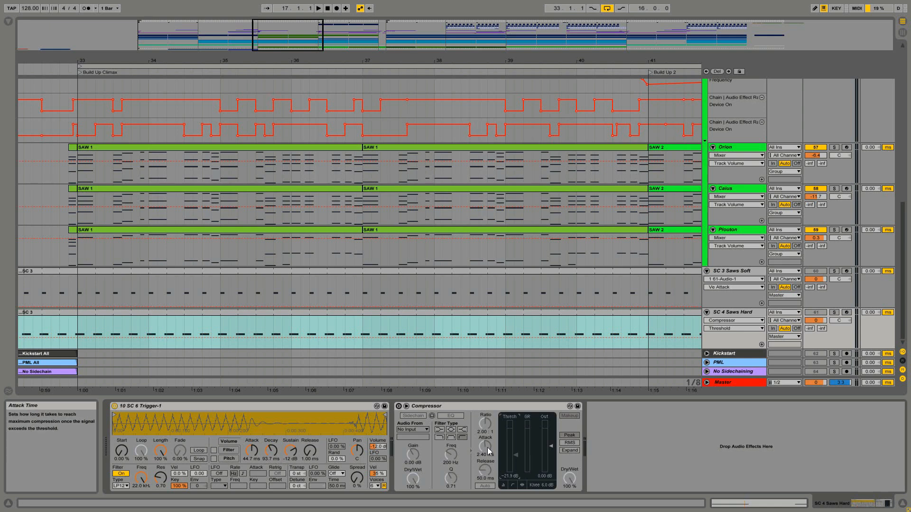
- Reduce the volume envelope attack of the 10 SC 6 Trigger-1 sampler to its minimum and raise it again
left_click(250, 452)
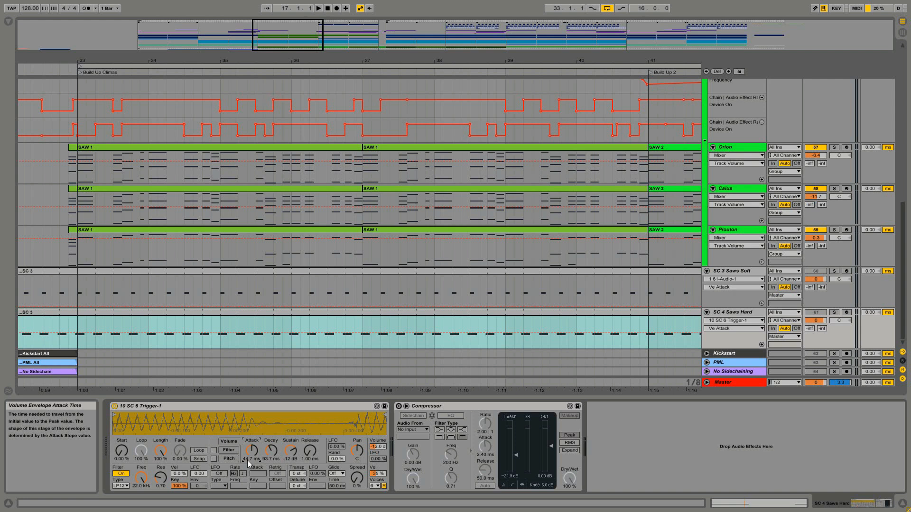
left_click_drag(247, 460, 247, 496)
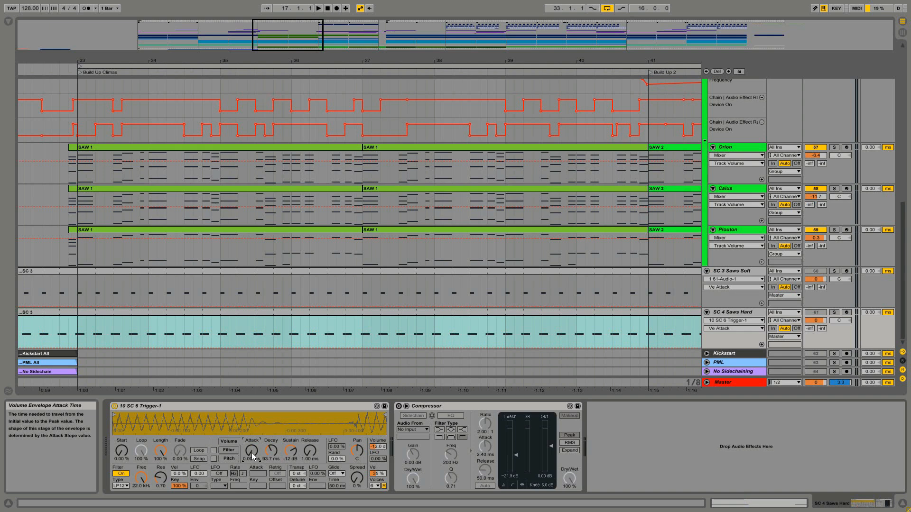
left_click_drag(252, 454, 252, 435)
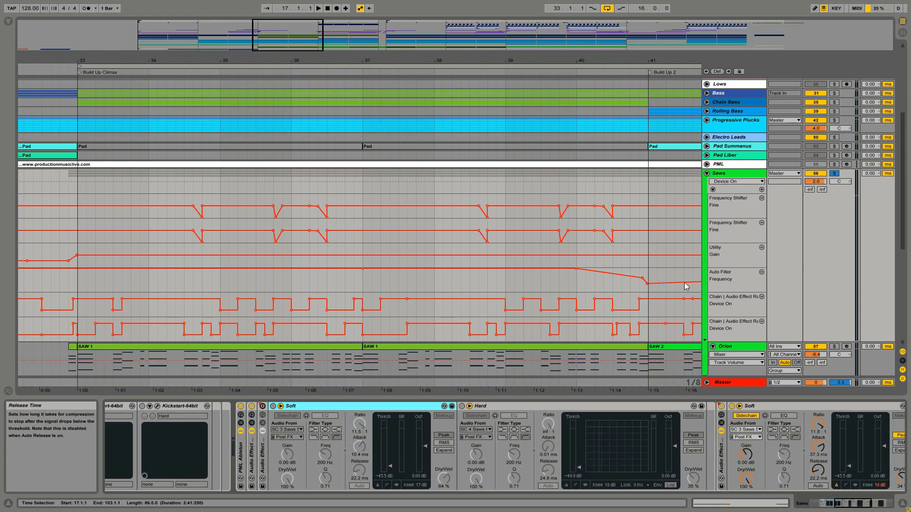
- Select the SC 3 Saws Soft track to view its devices
scroll(739, 300, "down", 10)
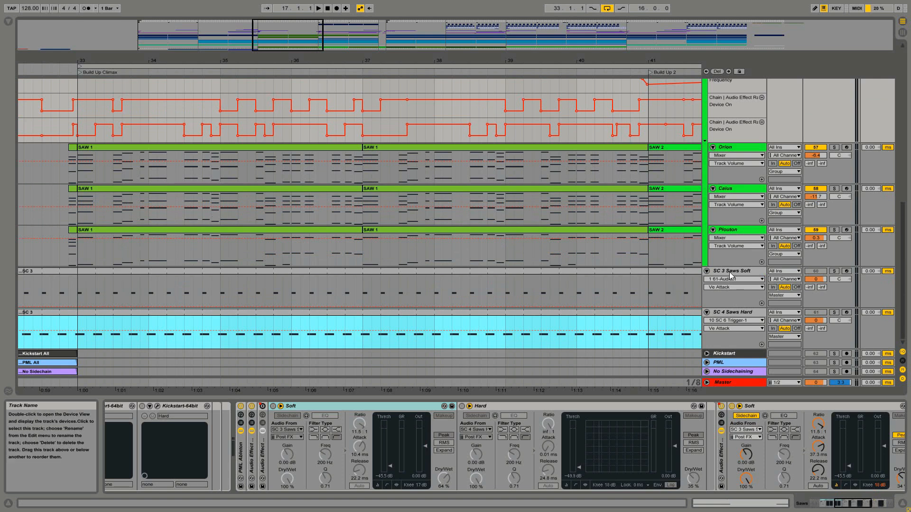
left_click(730, 272)
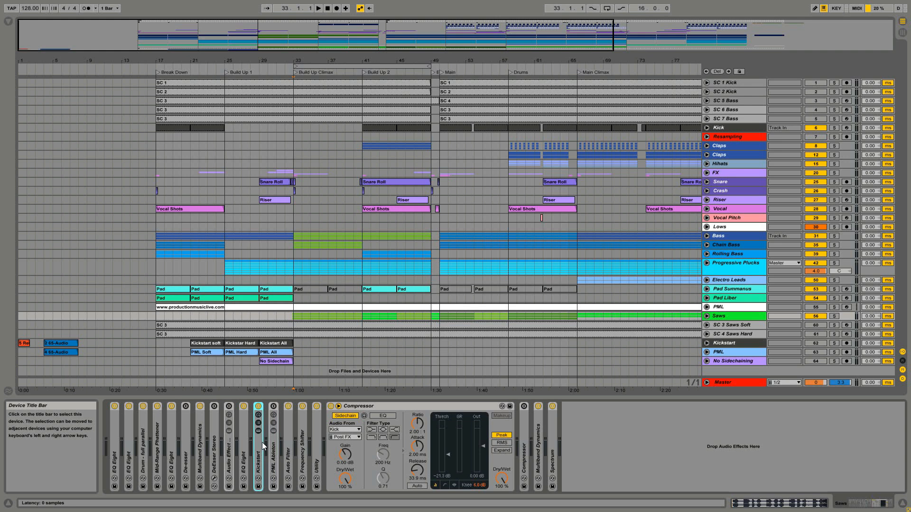
- Play the Build Up Climax with the Kickstart rack, and replay it with Kickstart switched off and the PML Ableton rack switched on
key("space")
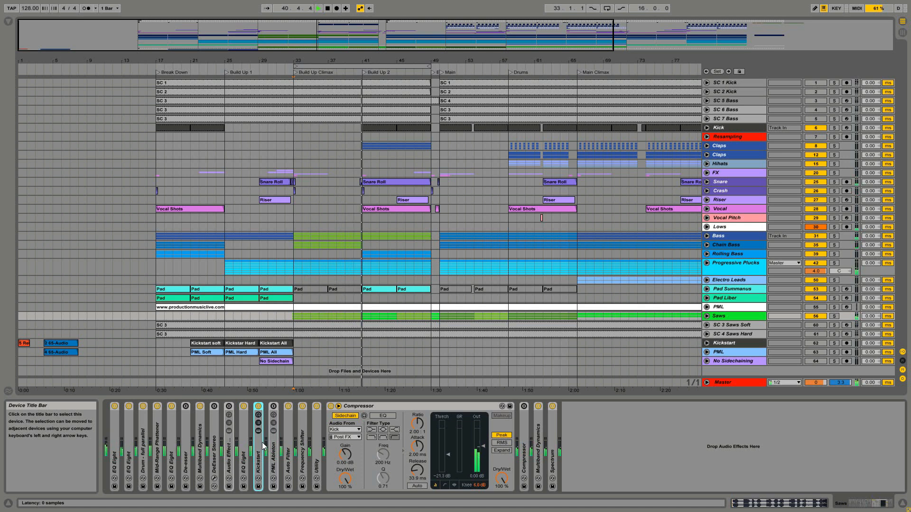
key("space")
left_click(259, 407)
left_click(274, 406)
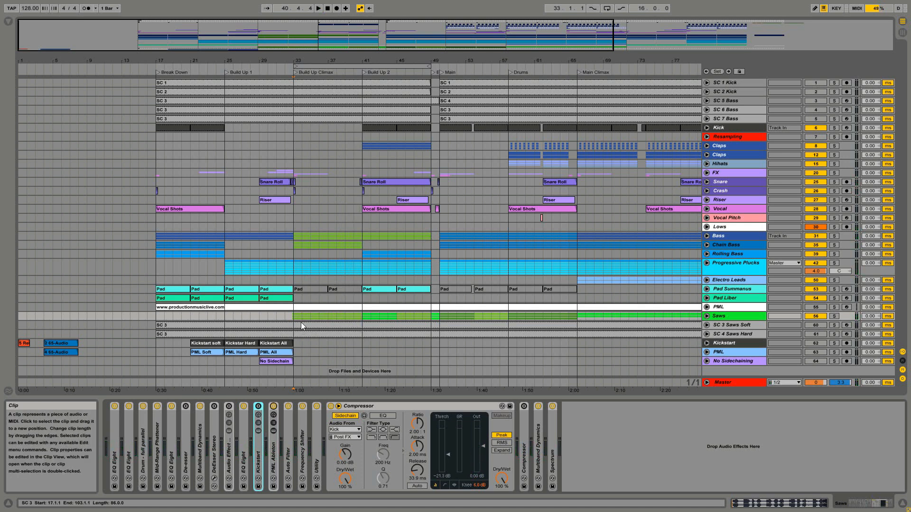
key("space")
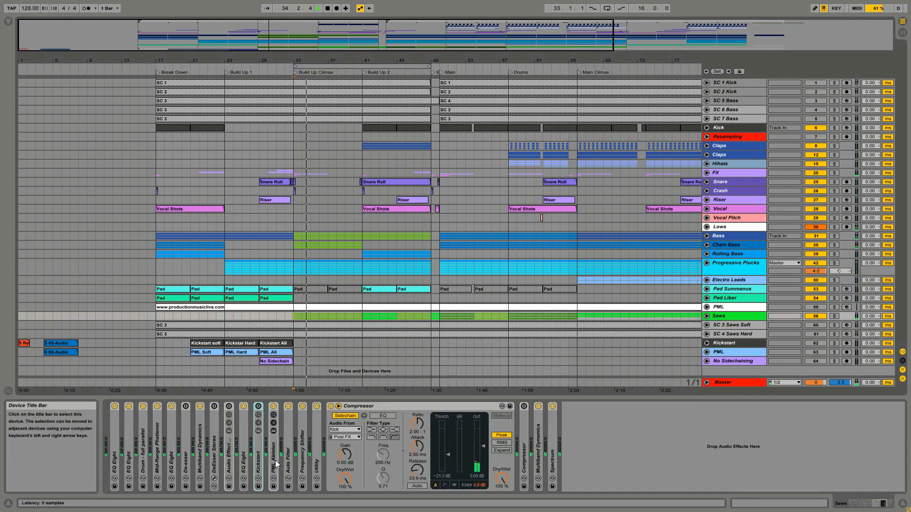
- Select the PML Ableton rack on the Saws group and stop playback at the start of Build Up 2
left_click(277, 461)
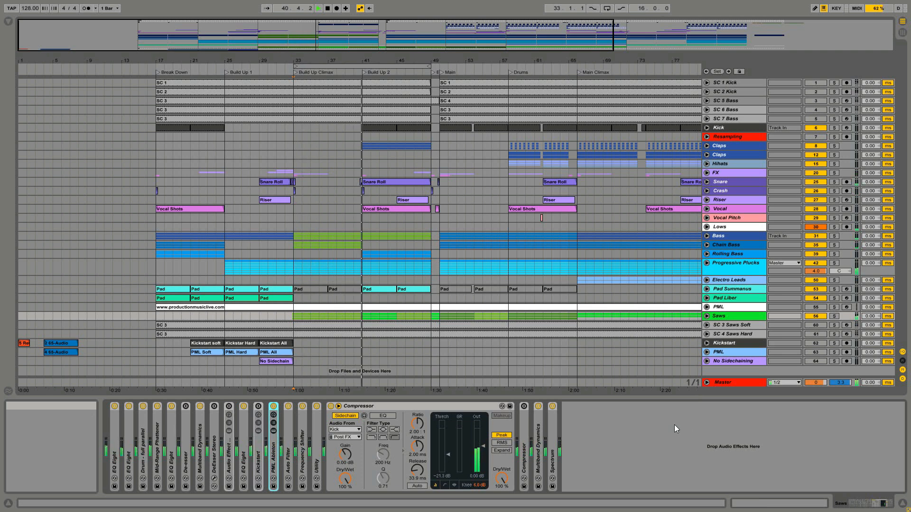
key("space")
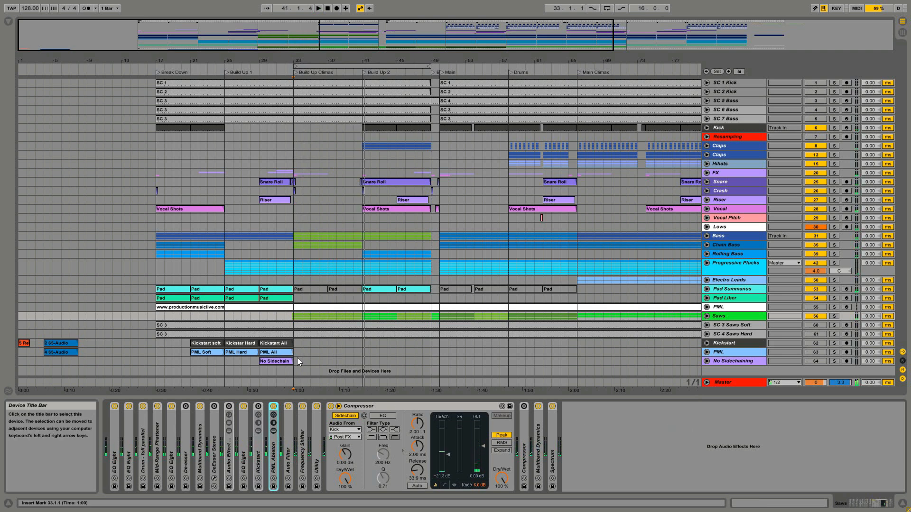
- Unfold the Kickstart, PML and No Sidechaining tracks and compare the waveforms of the Kickstart All, PML All and No Sidechain clips
left_click(707, 345)
key("z")
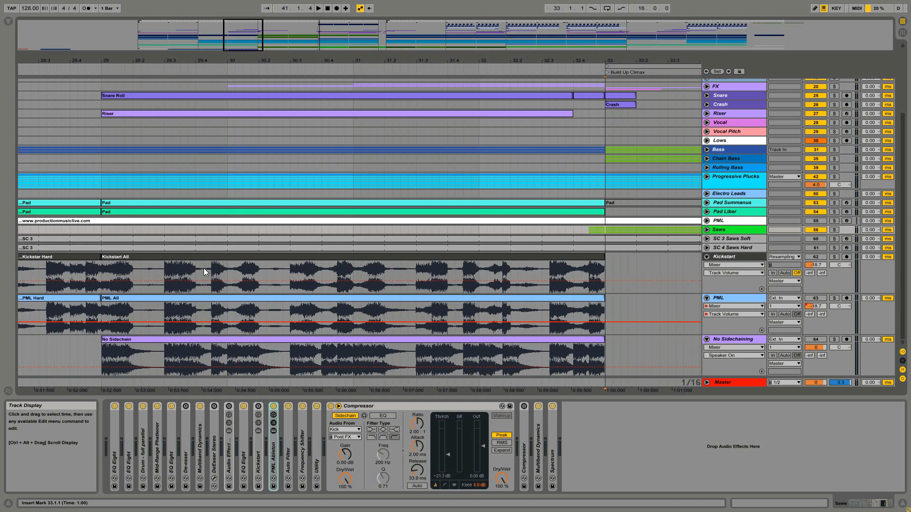
left_click(179, 270)
left_click(180, 300)
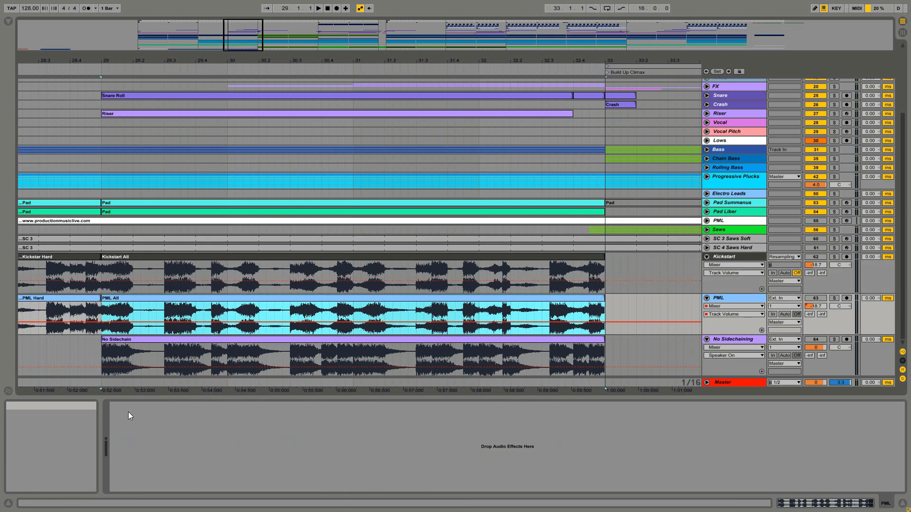
left_click(178, 342)
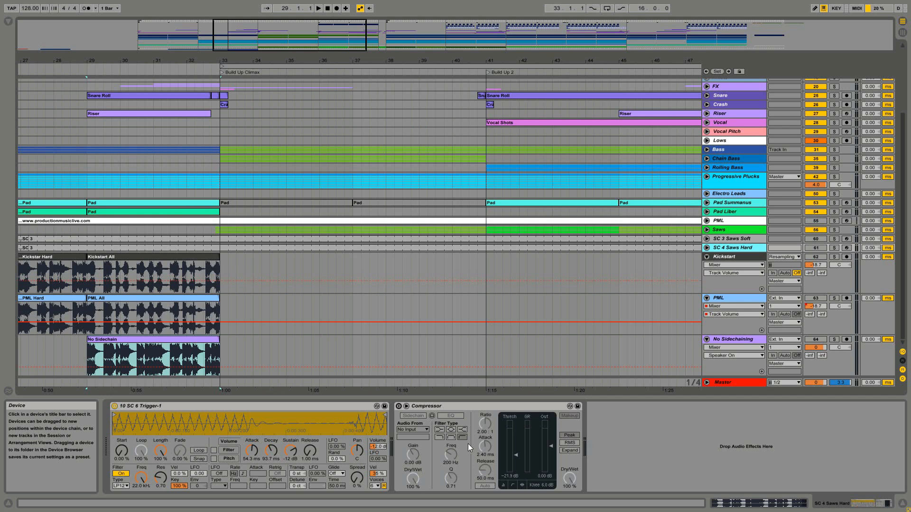
- Play the full arrangement from Build Up 1 and view the Bass group's device chain, including its Auto Filters and Sidechain Rack
key("w")
key("h")
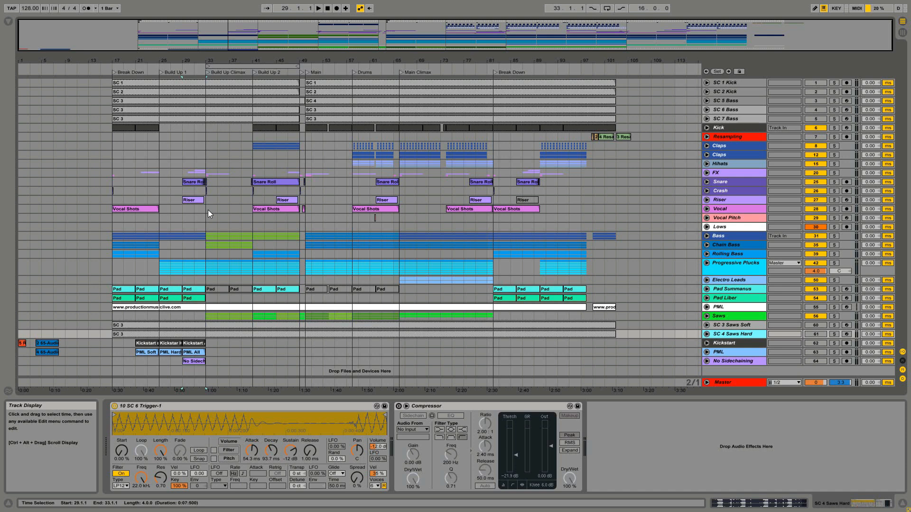
left_click(161, 73)
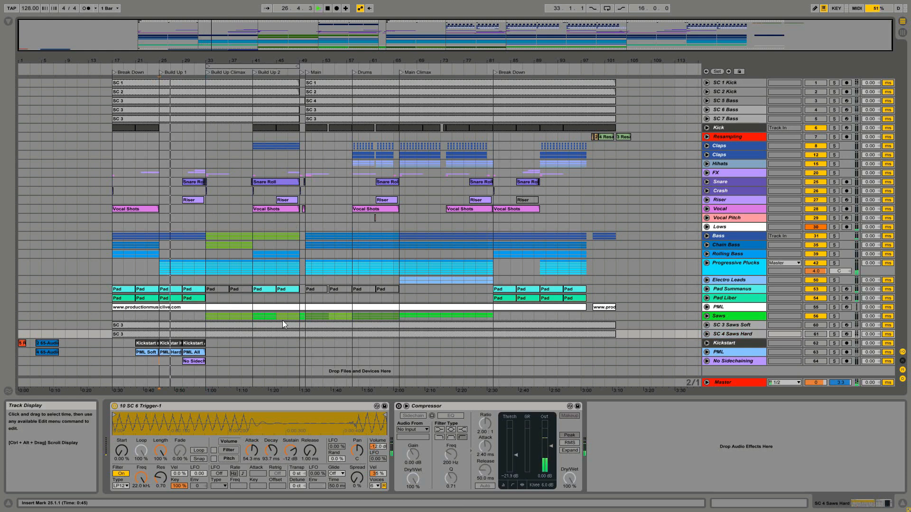
left_click(727, 234)
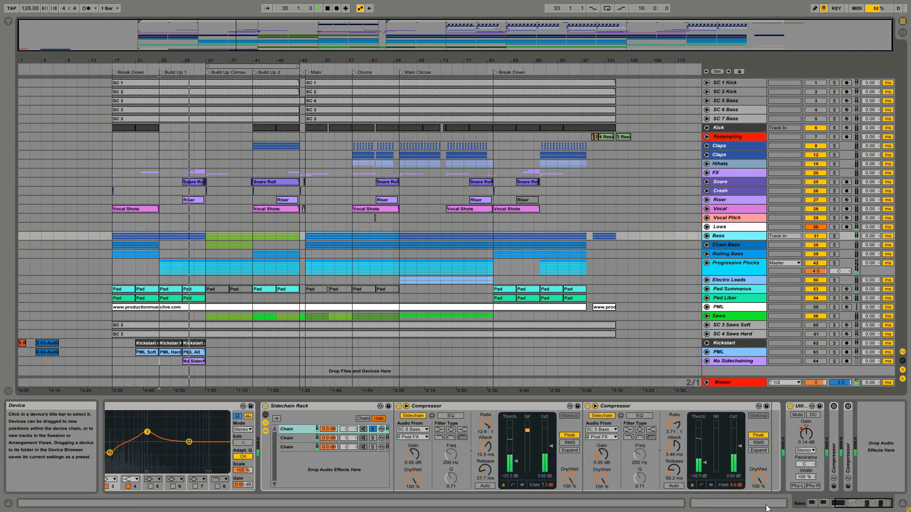
left_click_drag(852, 502, 824, 509)
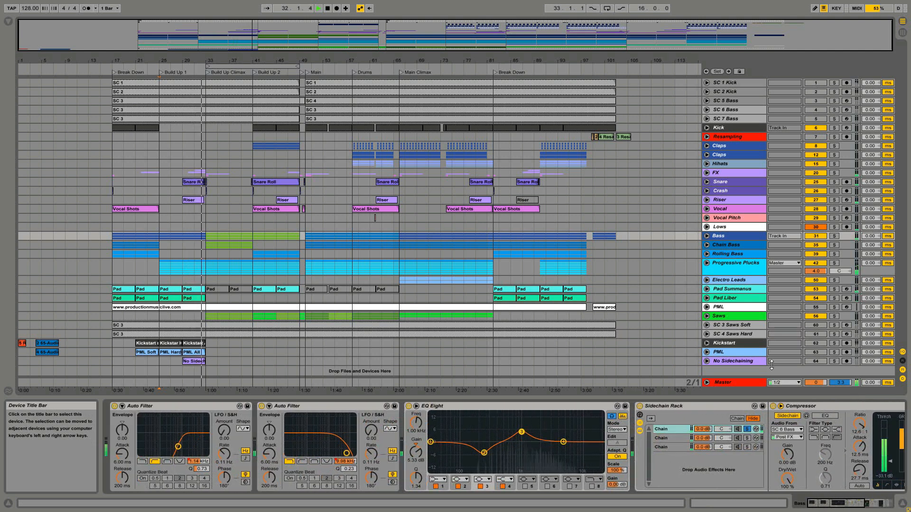
- Unfold the Progressive Plucks group, look through its layered pluck tracks during playback, and fold the group again
left_click(707, 263)
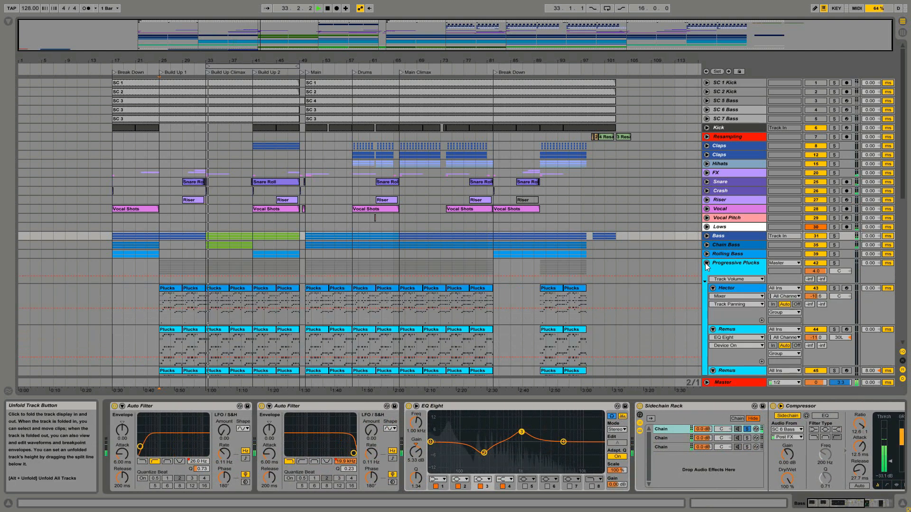
scroll(246, 279, "down", 2)
scroll(246, 279, "down", 5)
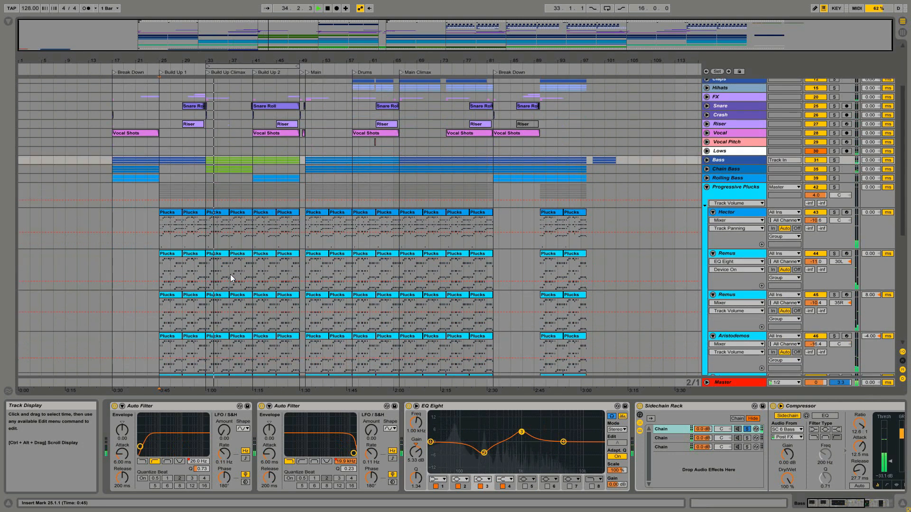
scroll(229, 274, "down", 4)
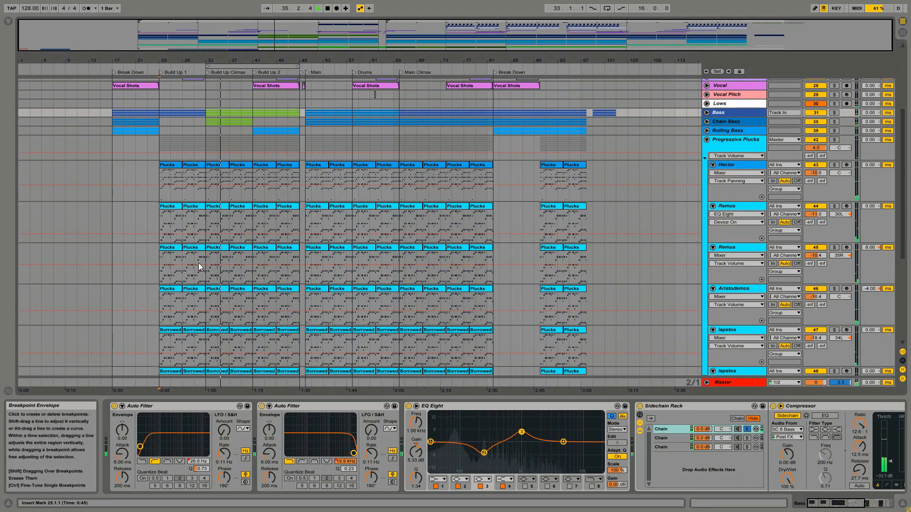
scroll(199, 264, "down", 3)
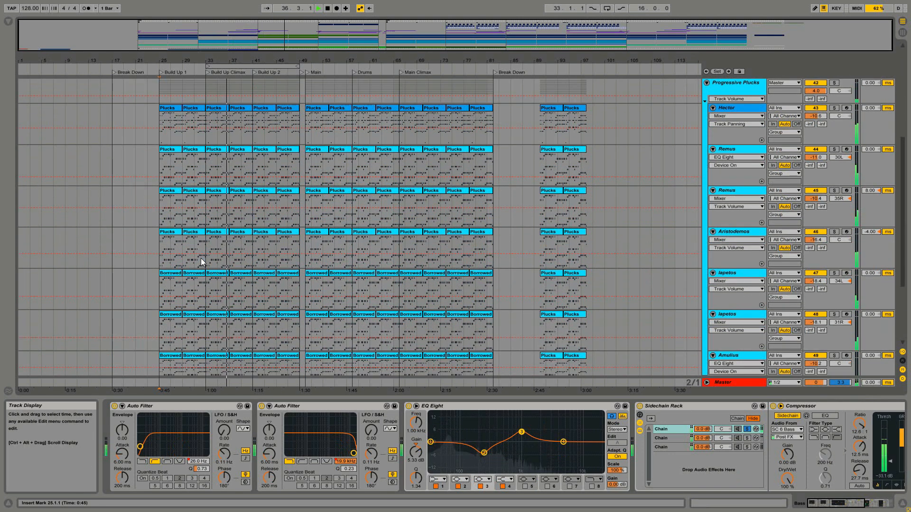
scroll(219, 264, "down", 1)
scroll(218, 264, "down", 3)
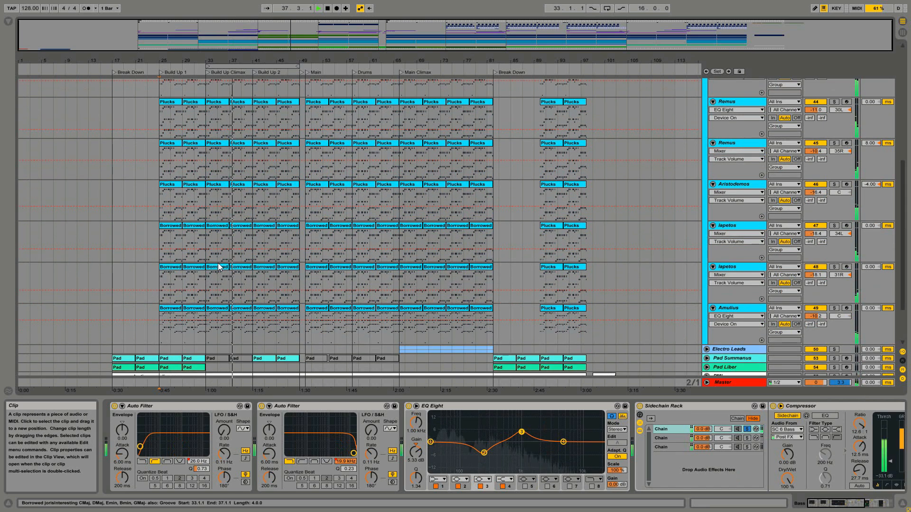
scroll(218, 263, "down", 1)
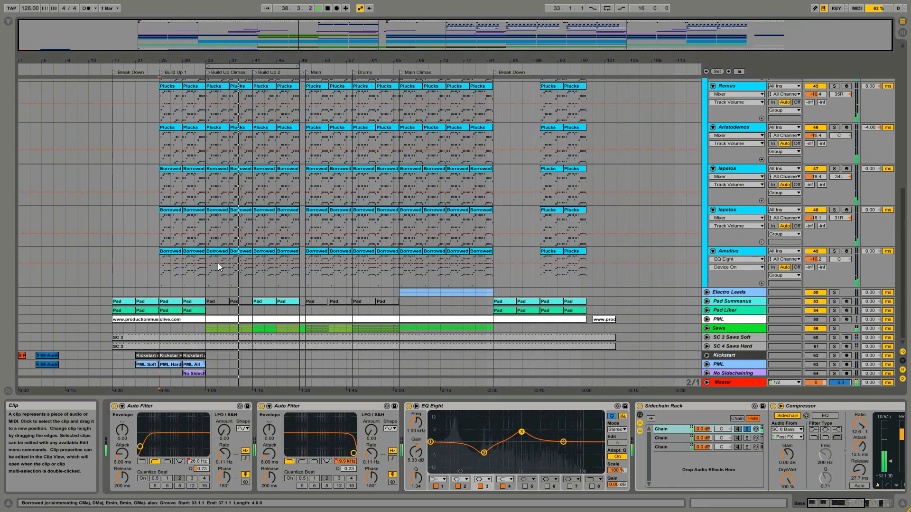
scroll(275, 289, "up", 3)
scroll(276, 289, "up", 7)
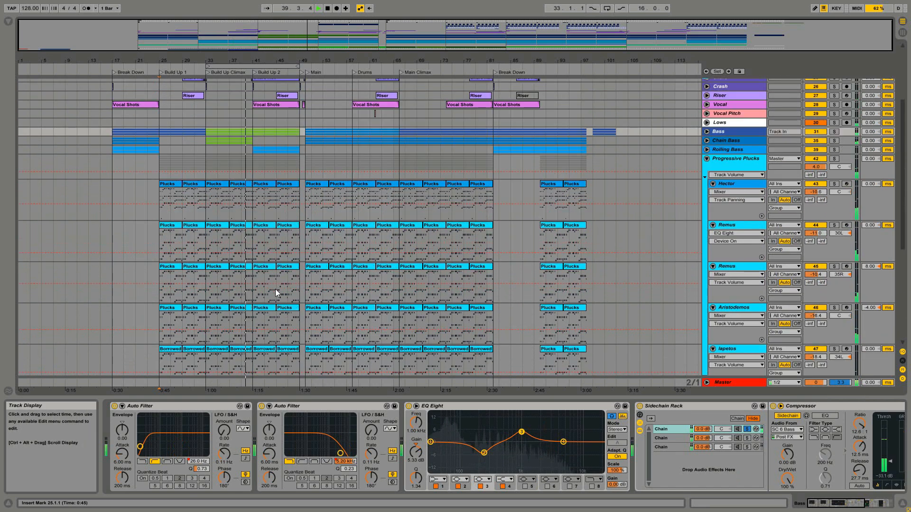
left_click(705, 187)
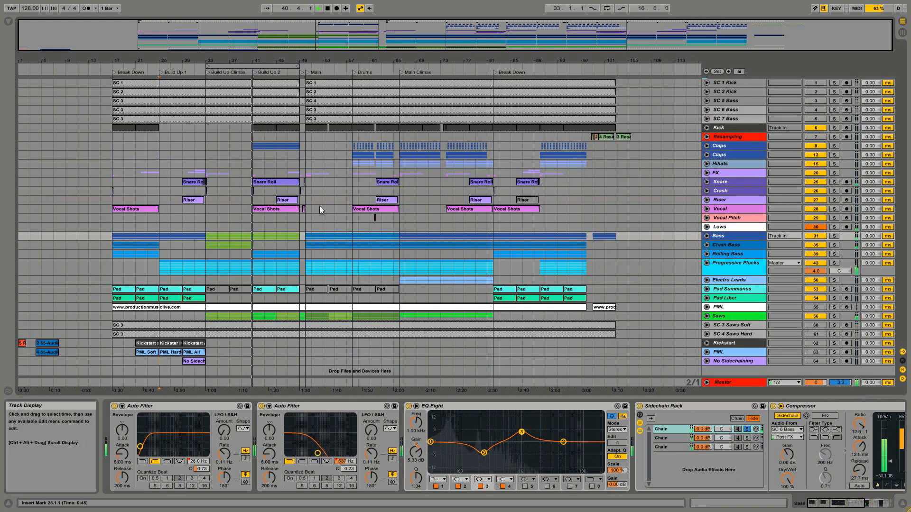